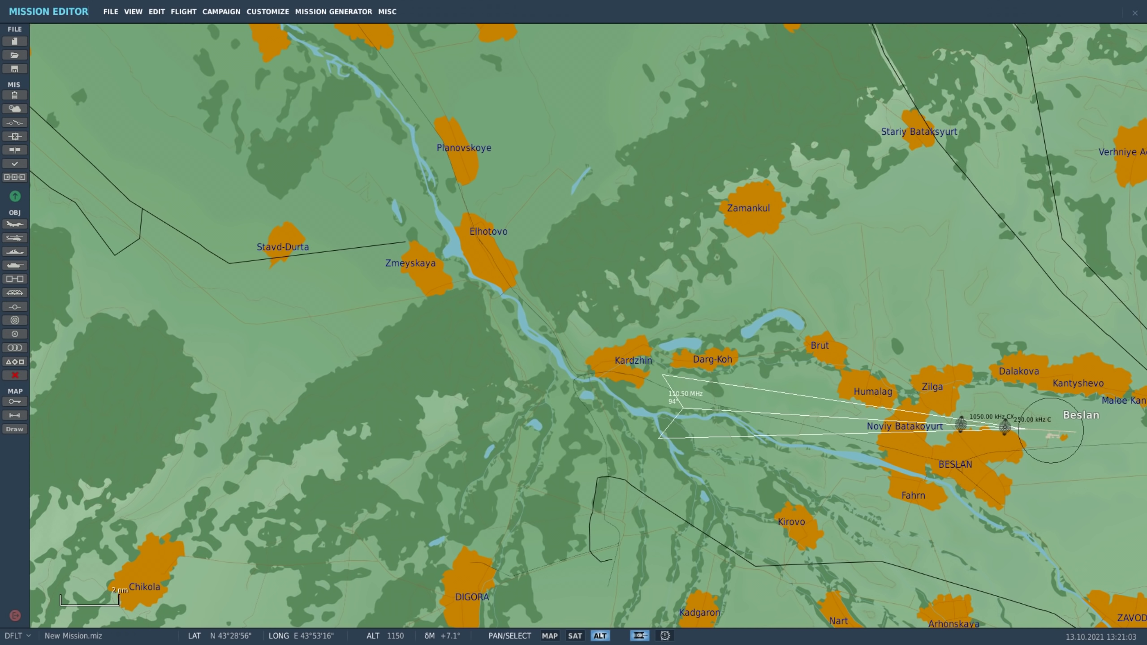
Open the Draw panel from the bottom of the left toolbar.
click(13, 430)
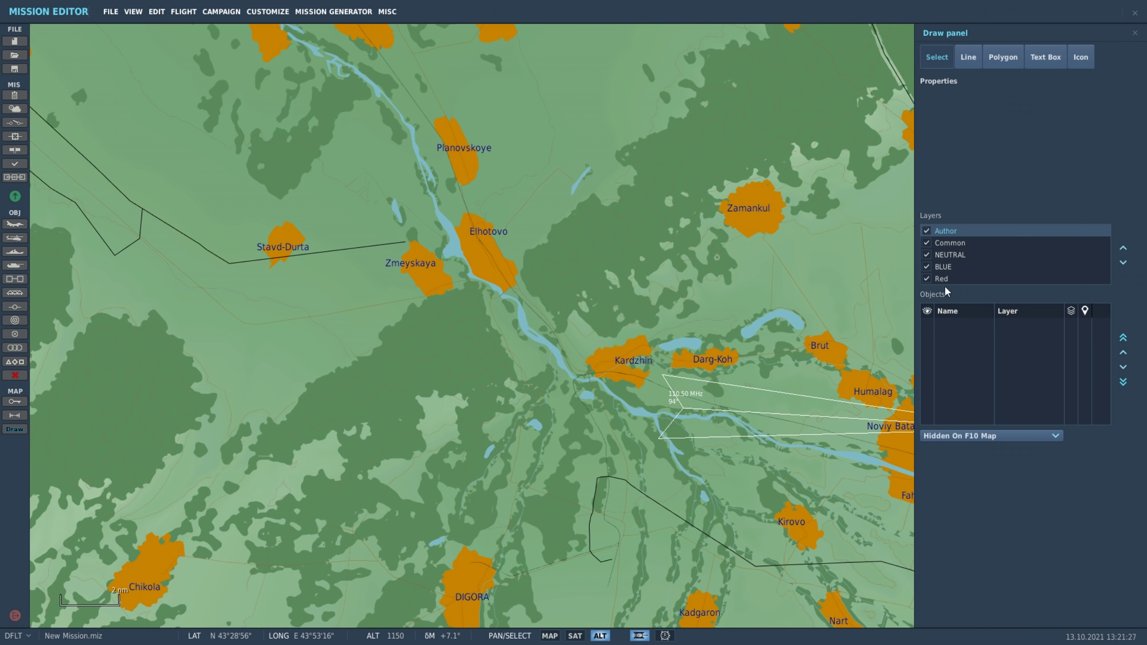
Check the Hidden On F10 Map options, then switch to the Line drawing tool.
click(1055, 437)
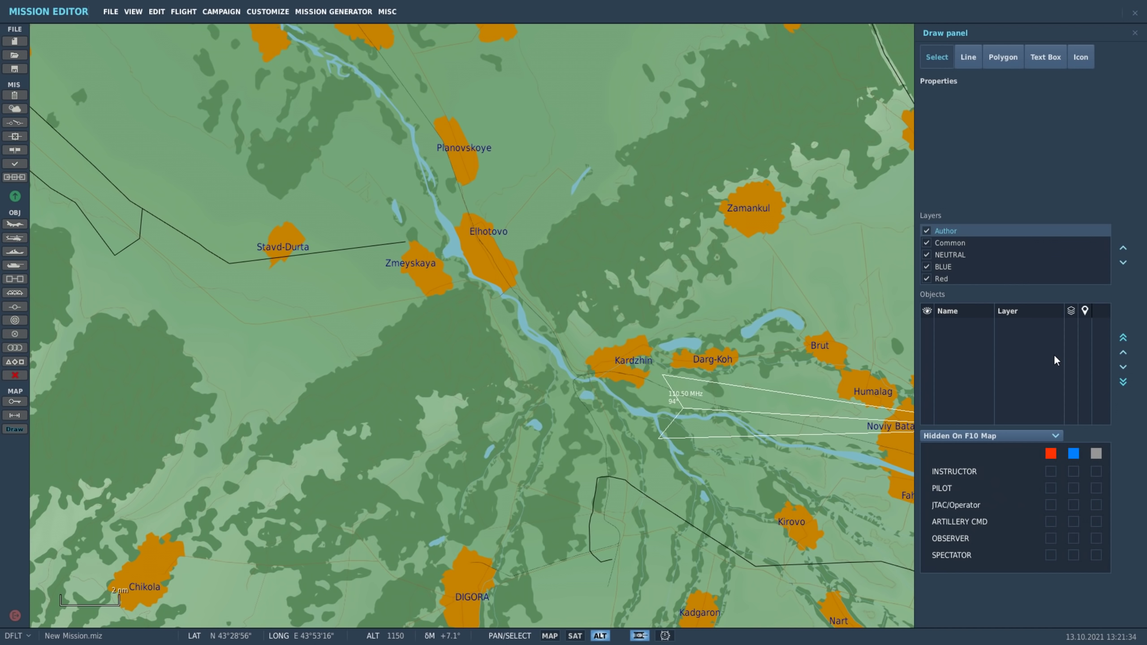
click(967, 59)
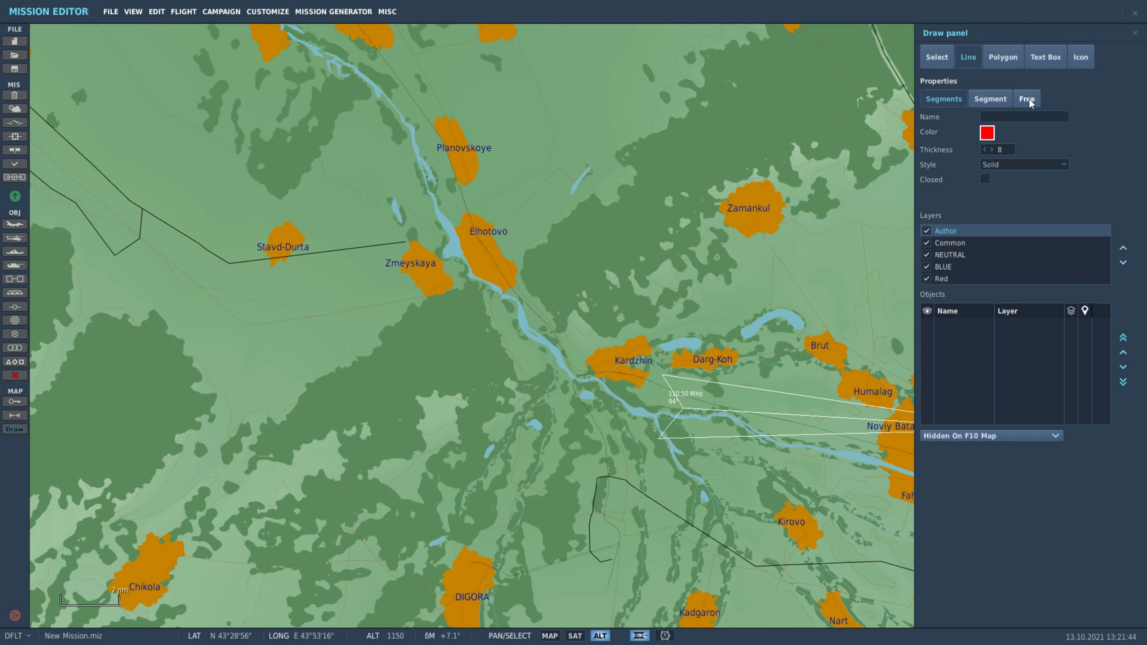
Draw a single Segment line from Zmeyskaya to Elhotovo and name it FLOT.
click(988, 99)
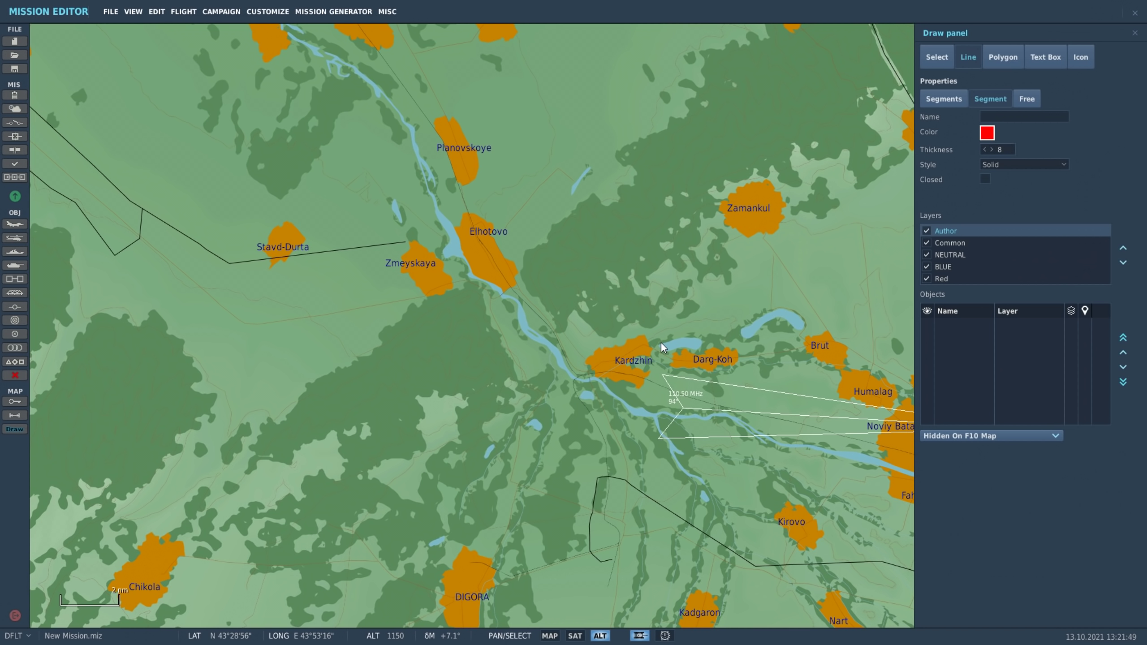
drag(414, 298, 540, 226)
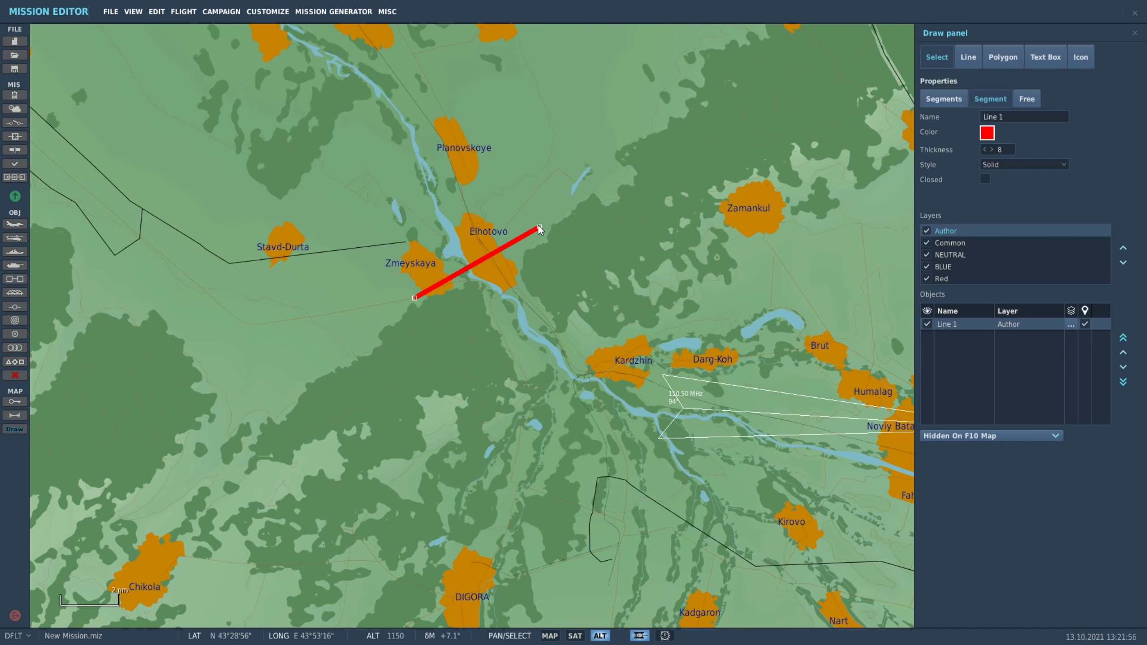
mouse_move(540, 226)
mouse_down()
mouse_move(511, 172)
mouse_move(496, 262)
mouse_move(515, 203)
mouse_move(541, 228)
mouse_up()
text(FLOT)
click(987, 132)
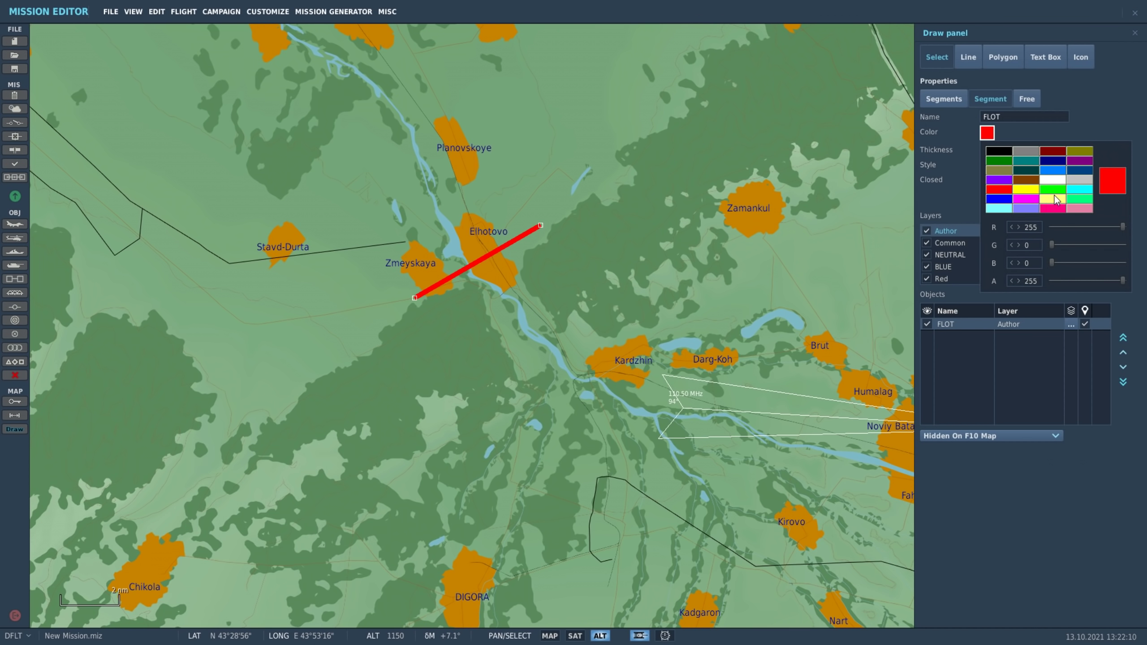
Make the FLOT line blue, thickness 14, in Triangle style.
click(998, 200)
click(1100, 106)
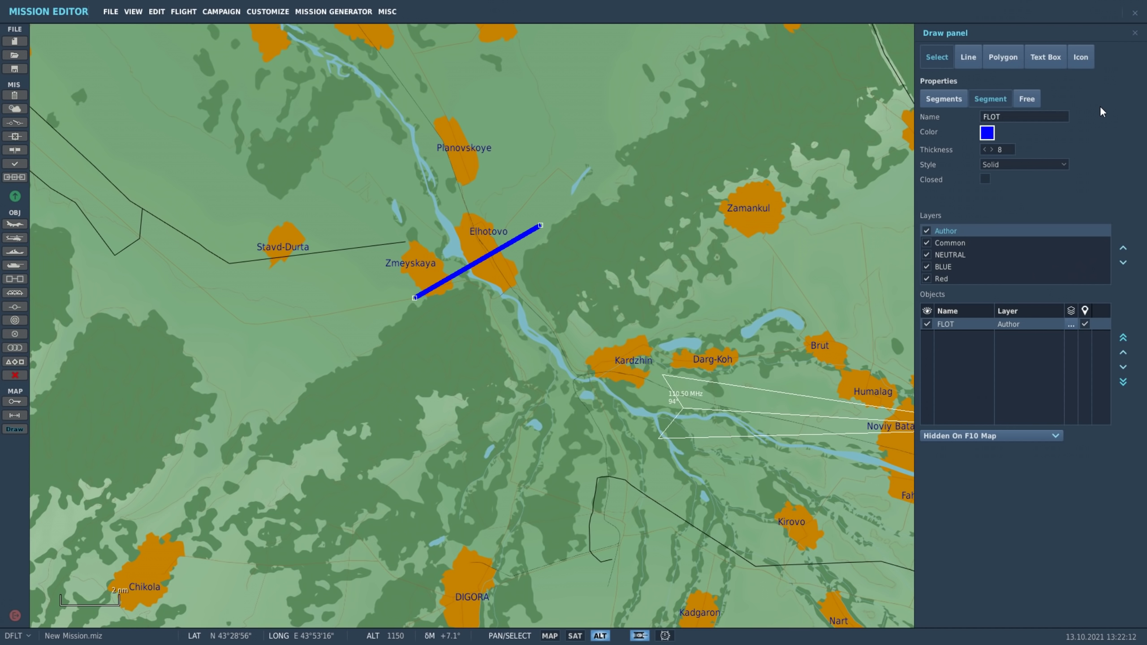
click(985, 150)
click(985, 149)
click(985, 149)
click(1059, 163)
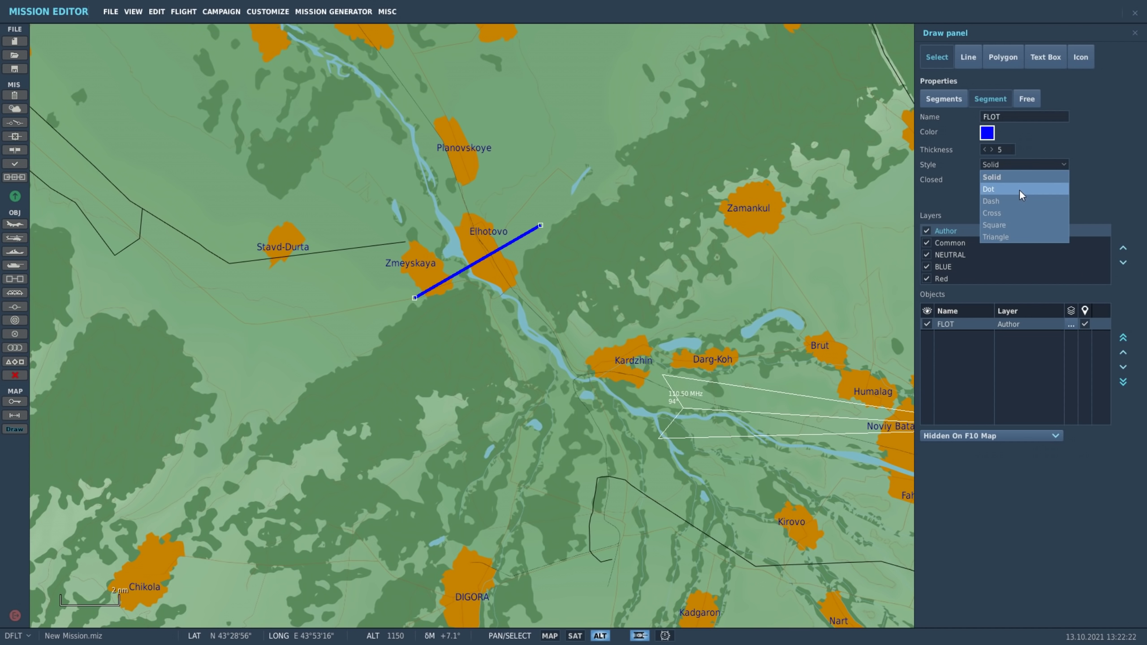
click(1010, 237)
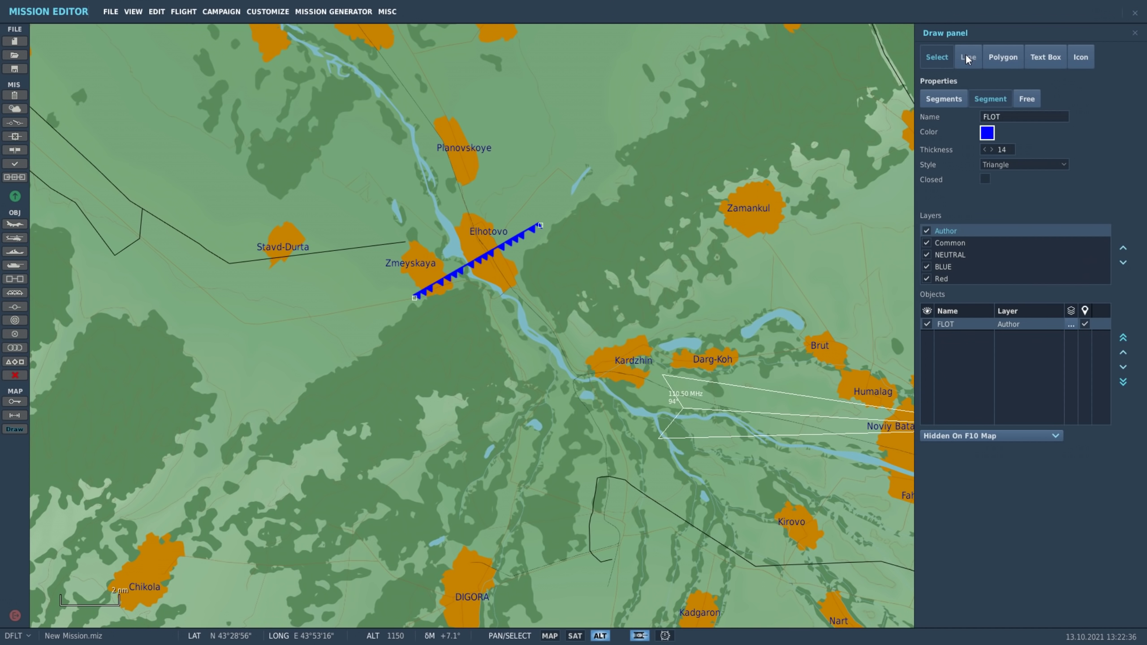
click(998, 55)
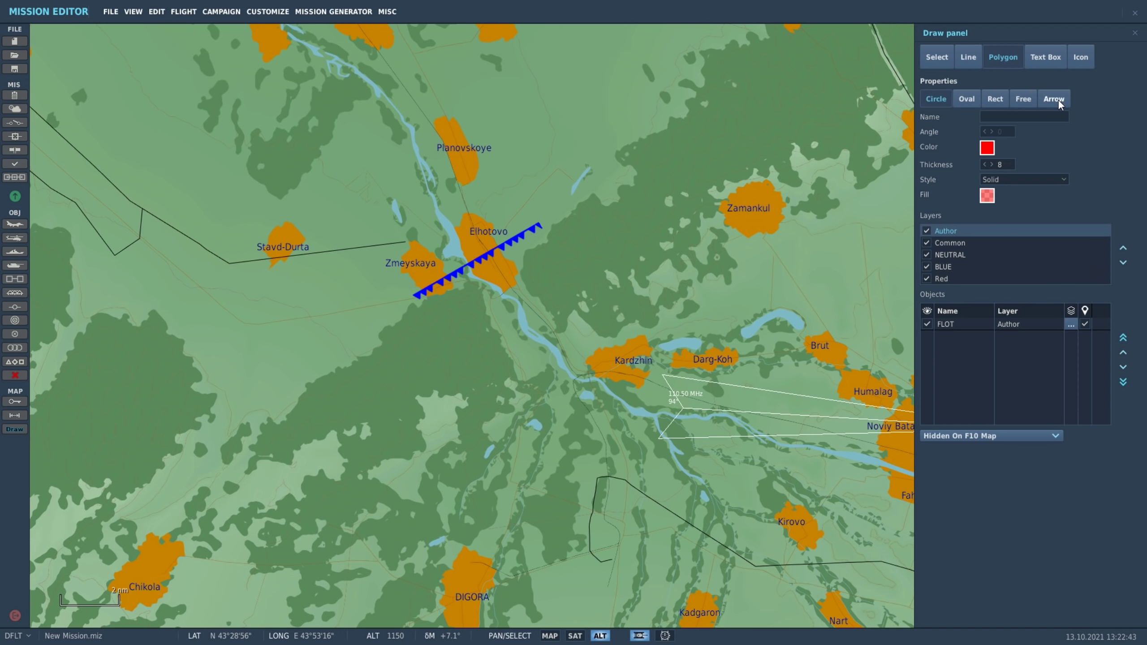
Draw a Rect polygon south of Elhotovo and adjust its corner.
click(995, 98)
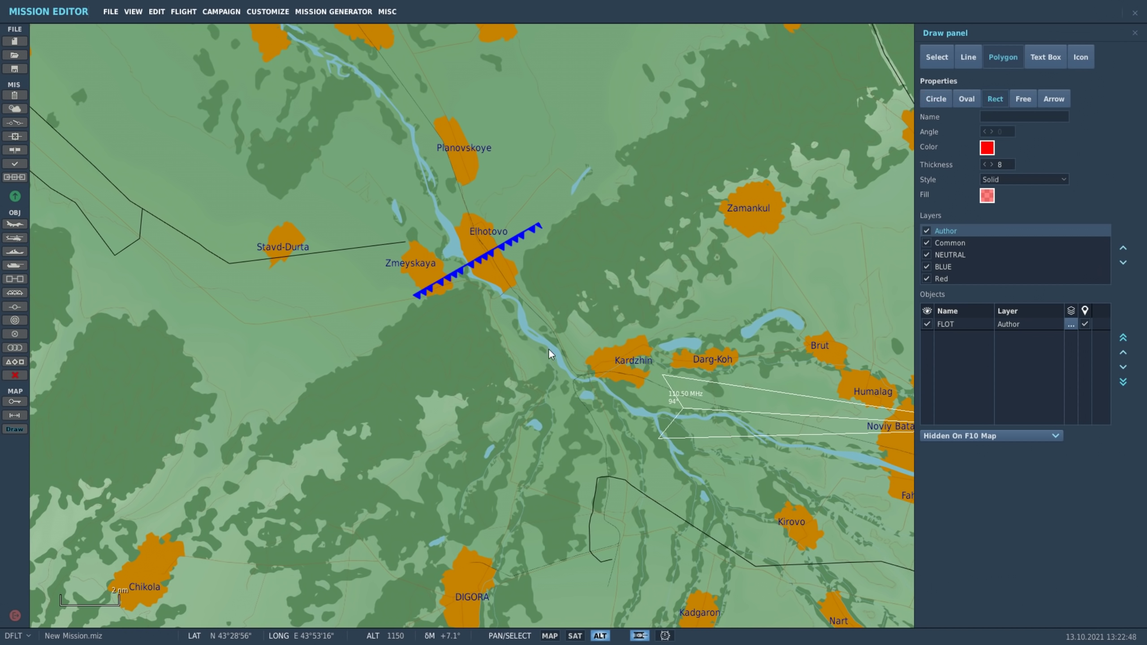
drag(498, 302, 574, 377)
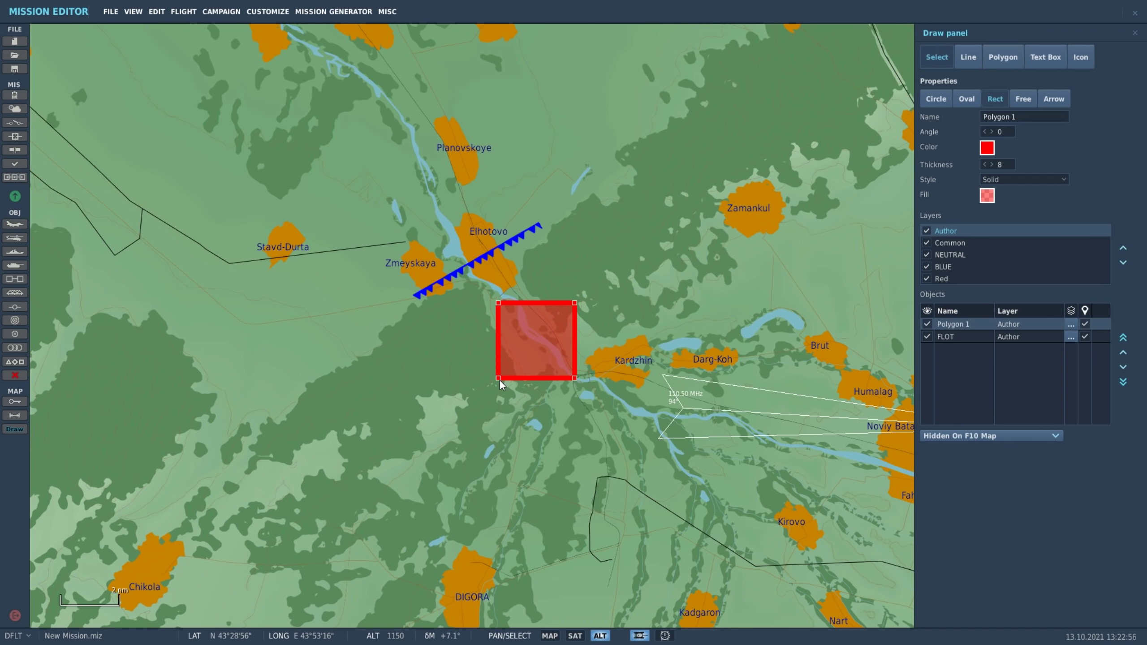
mouse_move(576, 378)
mouse_down()
mouse_move(632, 314)
mouse_move(556, 376)
mouse_move(573, 379)
mouse_up()
Rename the rectangle EA-1 and rotate it 45° into a diamond.
click(1023, 116)
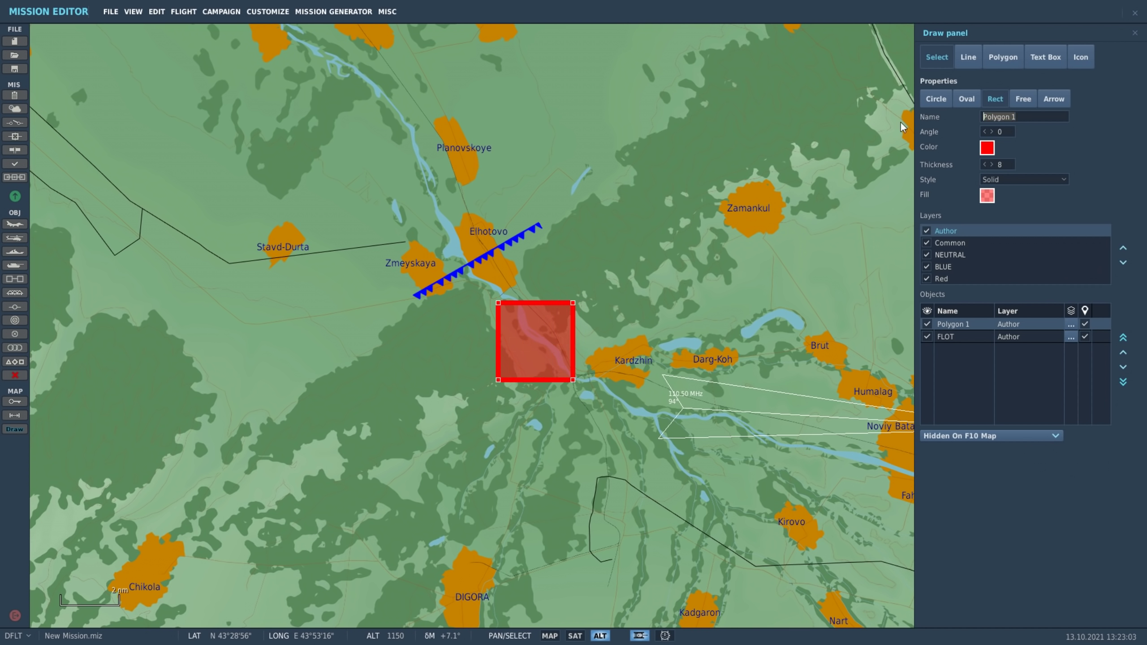
text(EA-1)
click(993, 131)
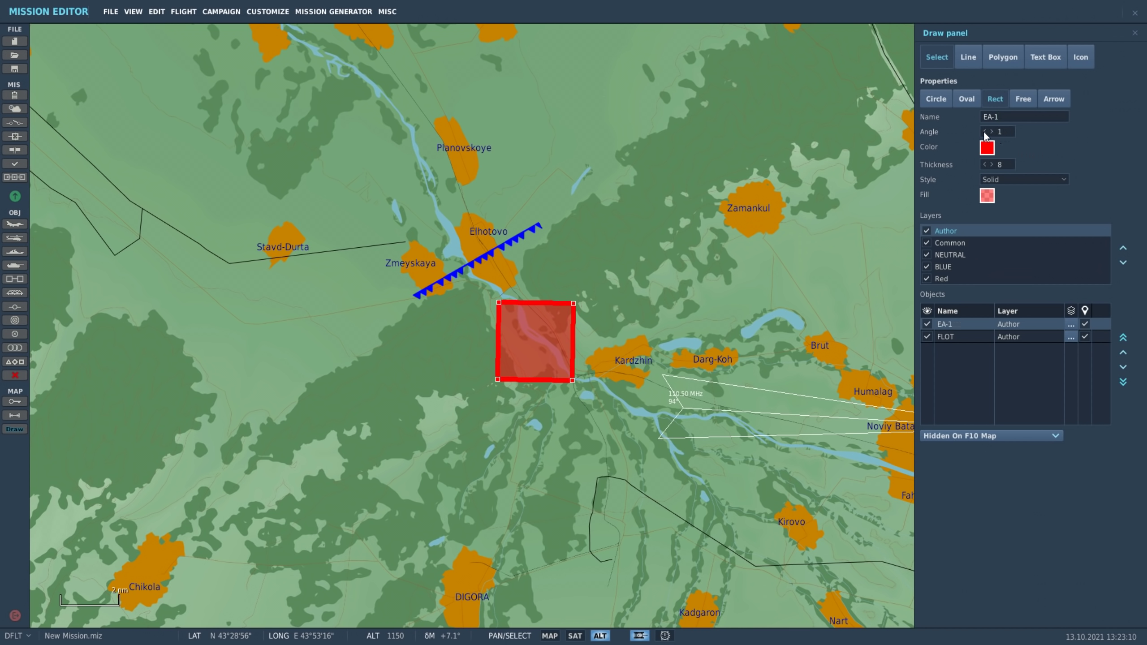
click(985, 132)
text(45)
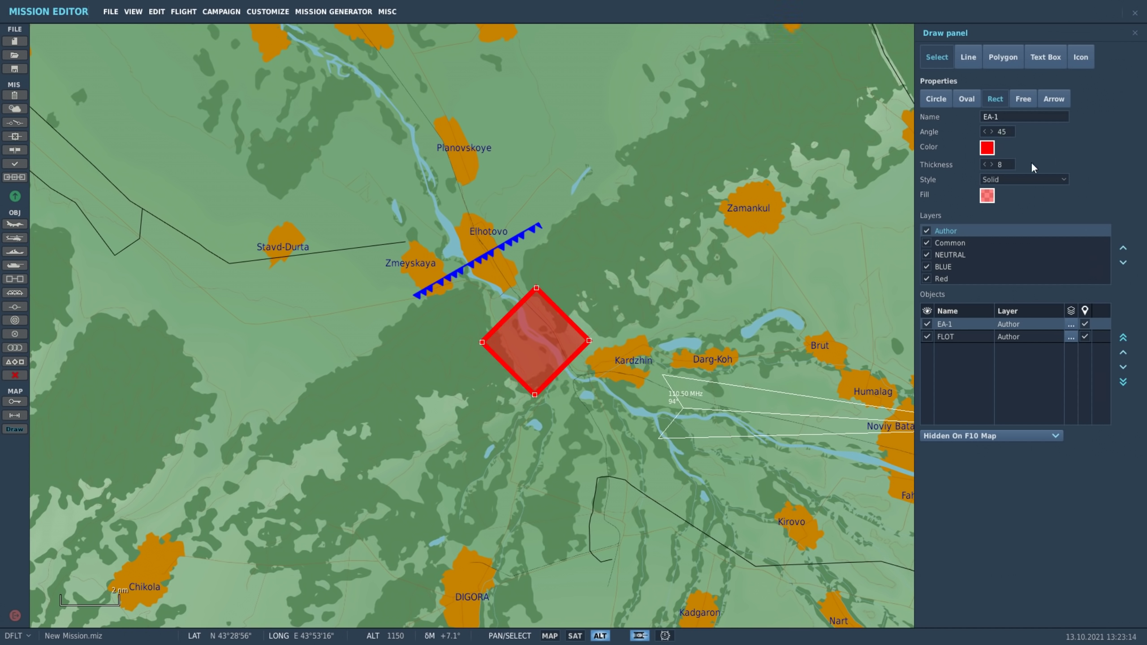
Give EA-1 a thickness 8 dashed outline and a fully transparent fill.
click(985, 164)
click(985, 164)
click(984, 164)
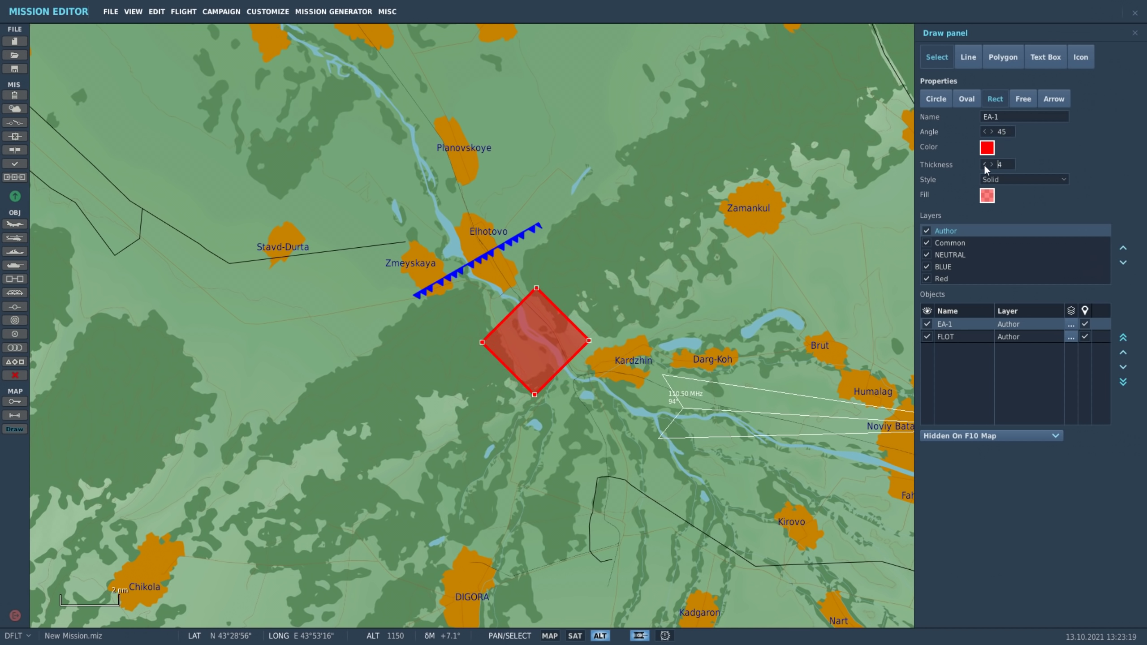
click(1018, 179)
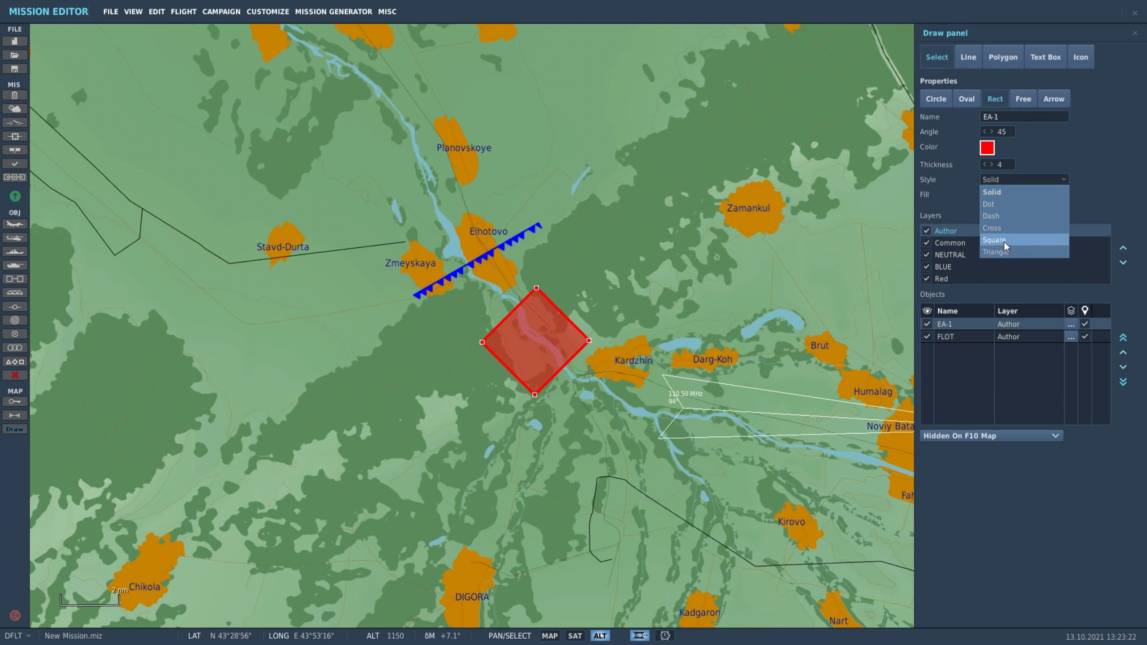
click(1000, 217)
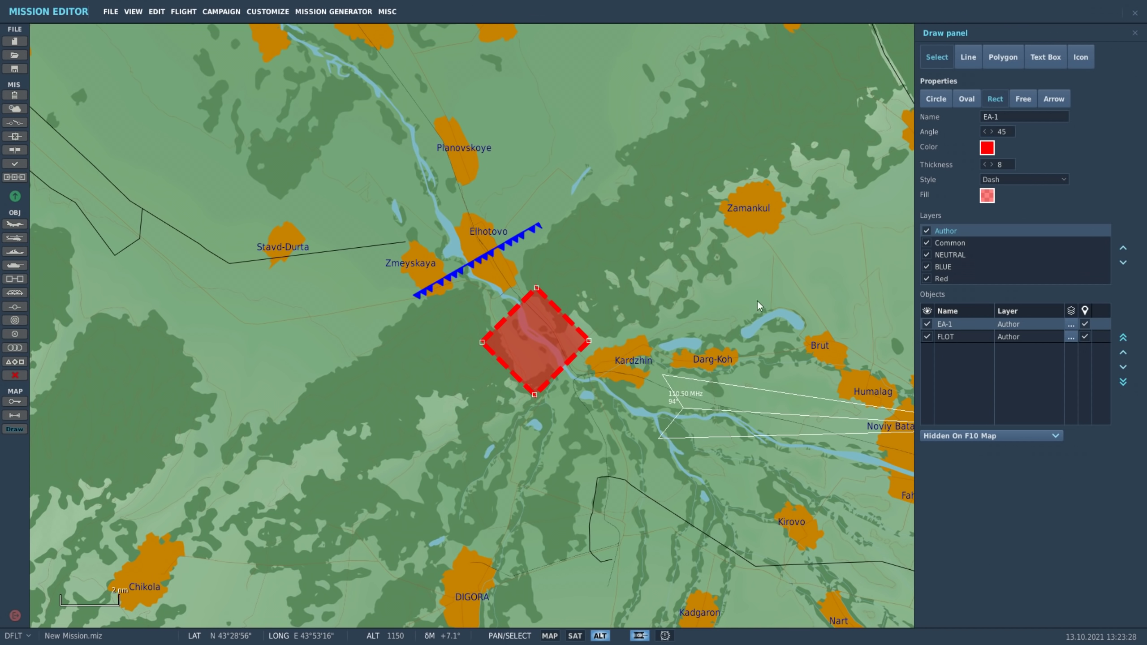
click(988, 195)
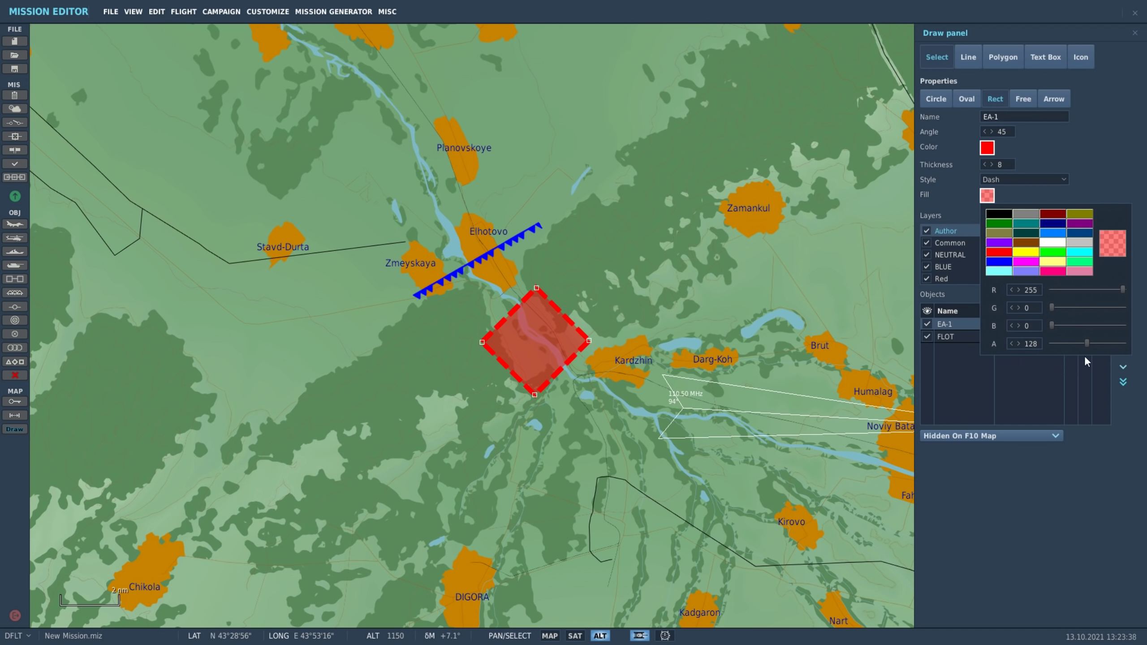
drag(1085, 344, 1043, 358)
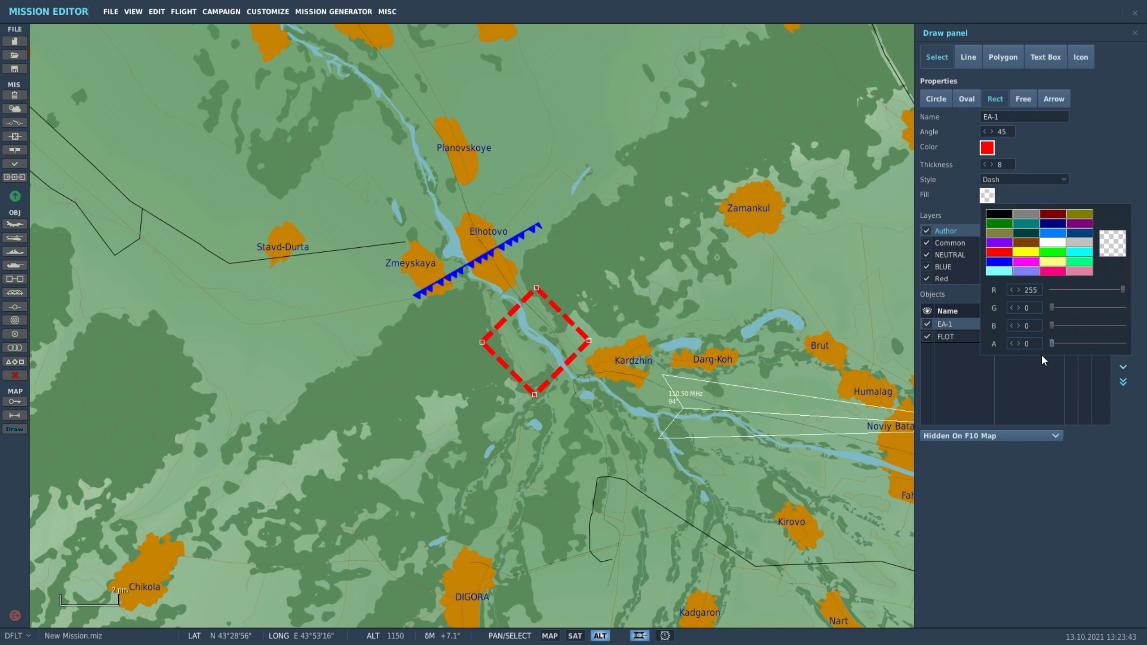
click(1097, 151)
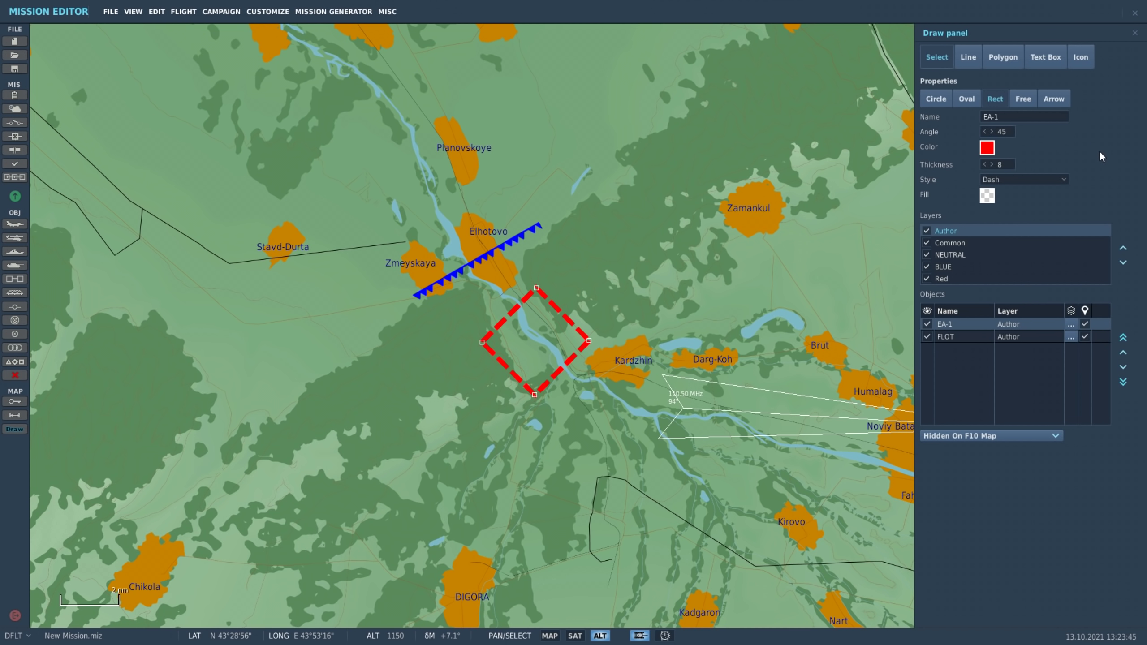
click(1003, 59)
Place a Text Box label inside the red diamond.
click(1045, 58)
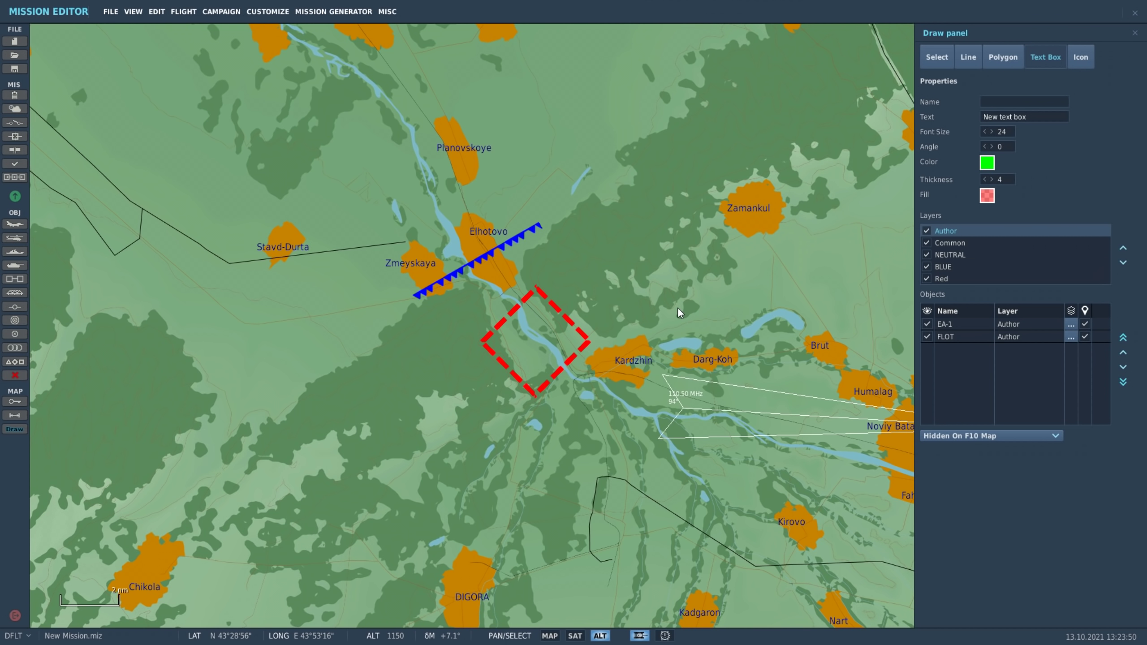
scroll(680, 312, down, 1)
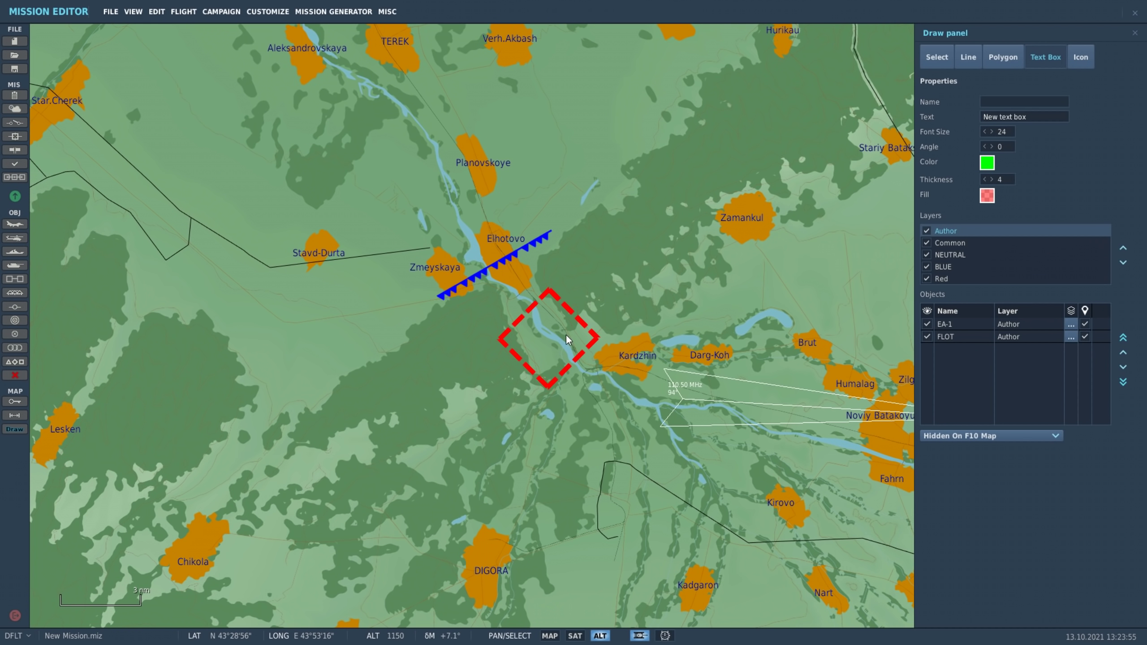
click(545, 338)
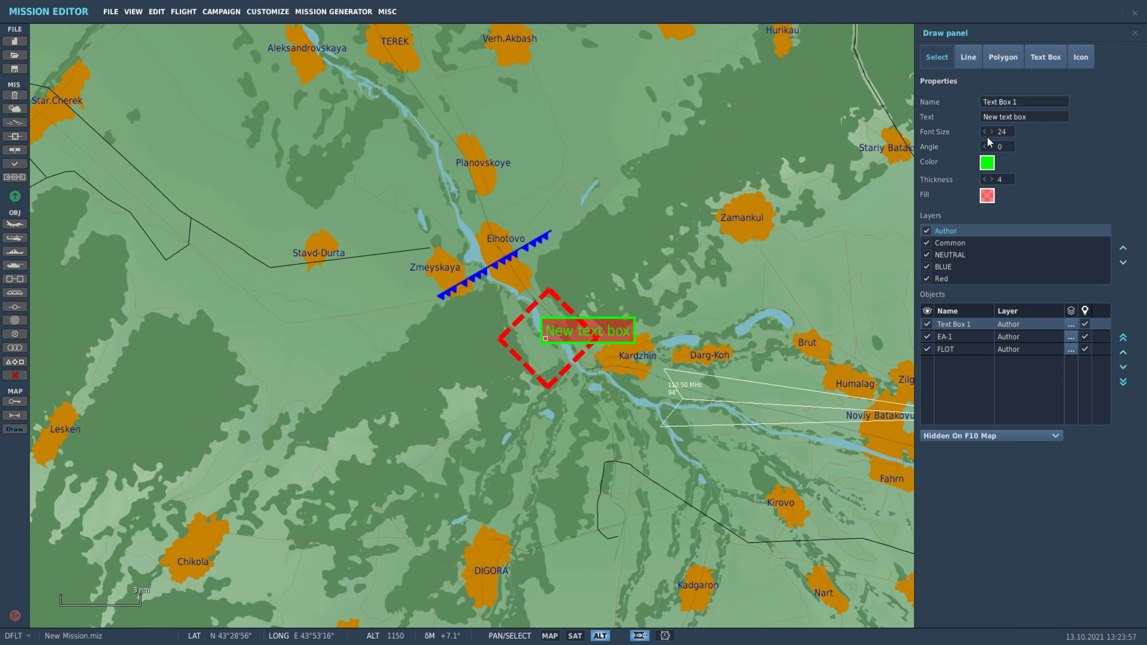
Name the label EA-1, set its text to GUN and font size 20.
click(1027, 101)
text(EA-1)
click(1031, 118)
text(N)
click(985, 132)
click(985, 131)
click(985, 132)
click(985, 131)
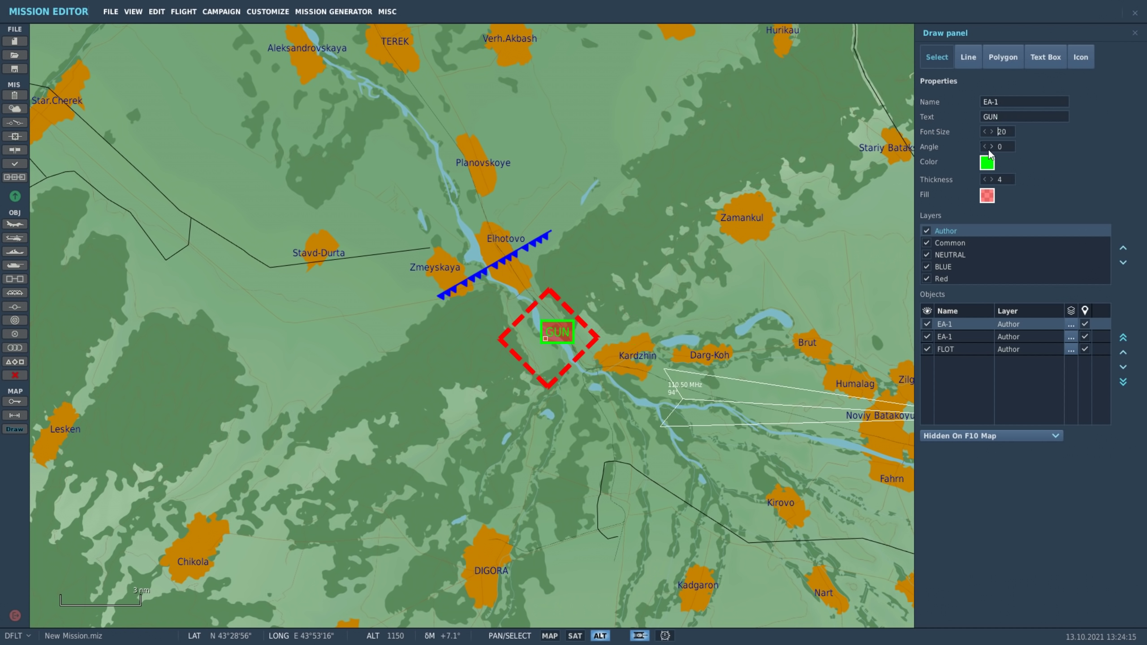
Rotate the GUN label 45°, colour it red with thickness 1 and a fully transparent fill.
text(45)
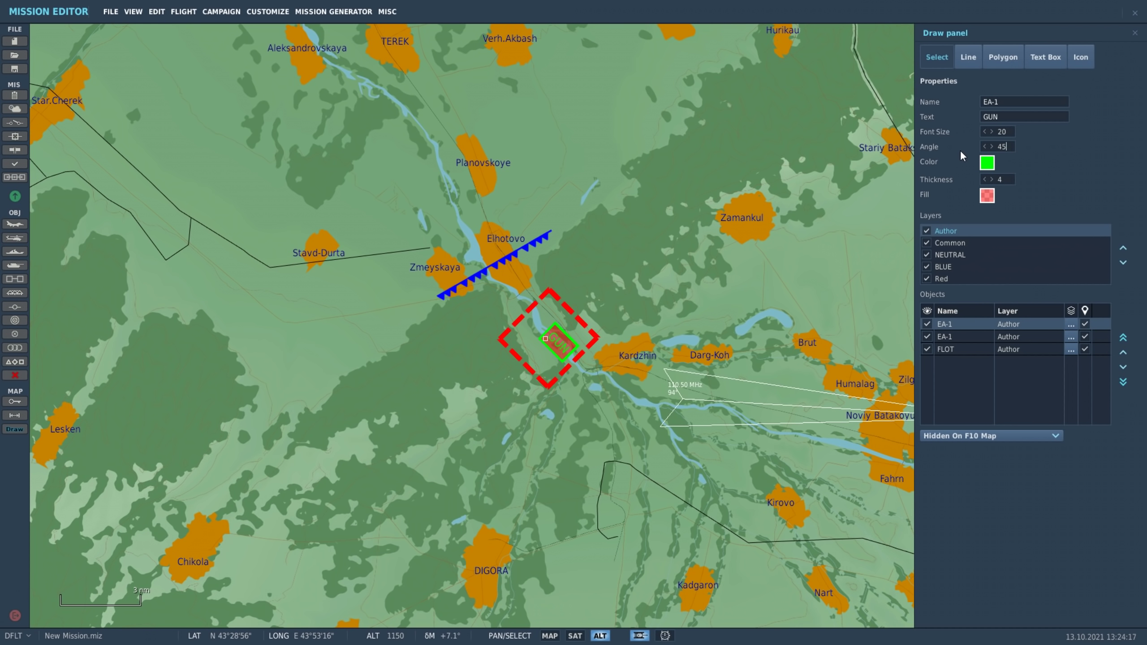
click(987, 165)
click(999, 221)
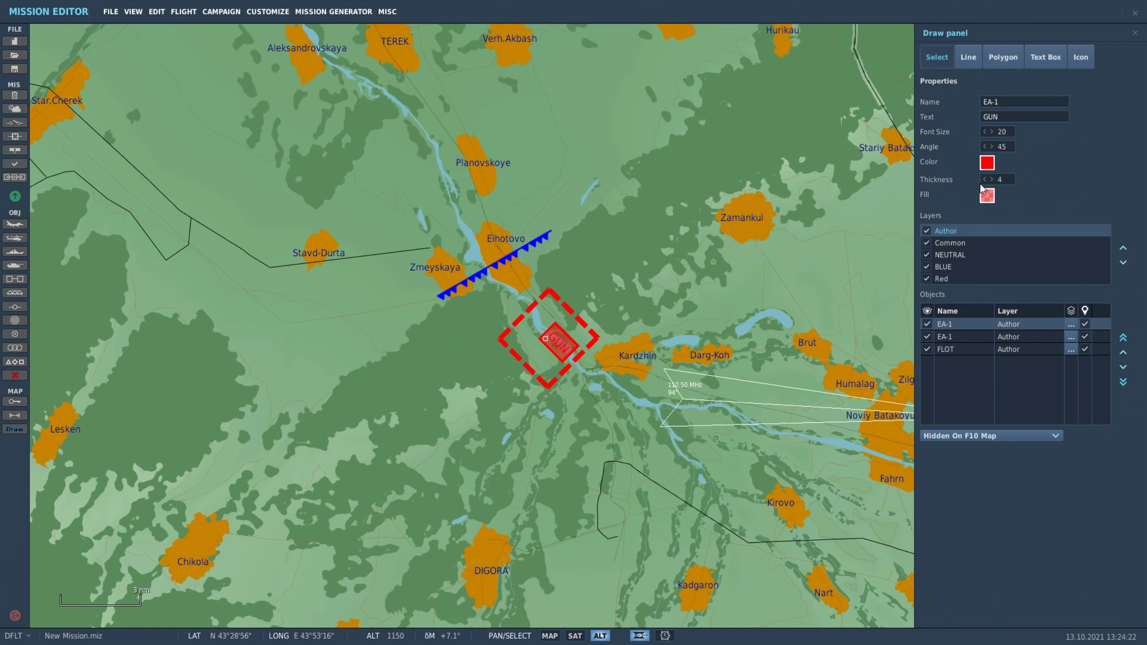
click(985, 179)
double_click(984, 179)
click(987, 195)
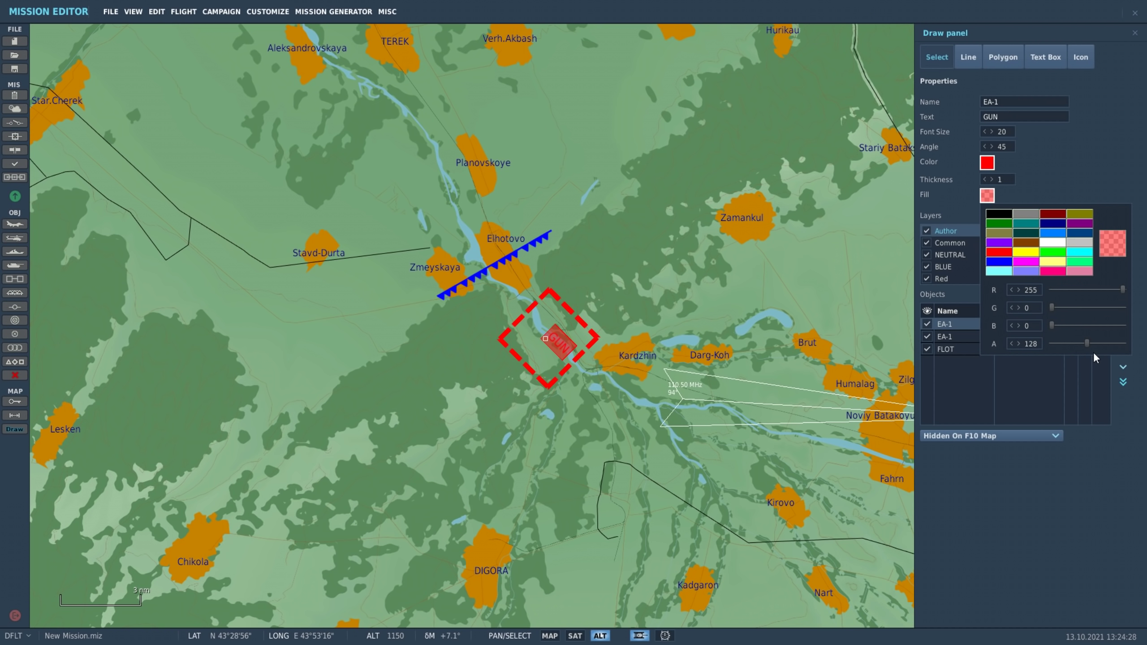
drag(1087, 344, 1046, 346)
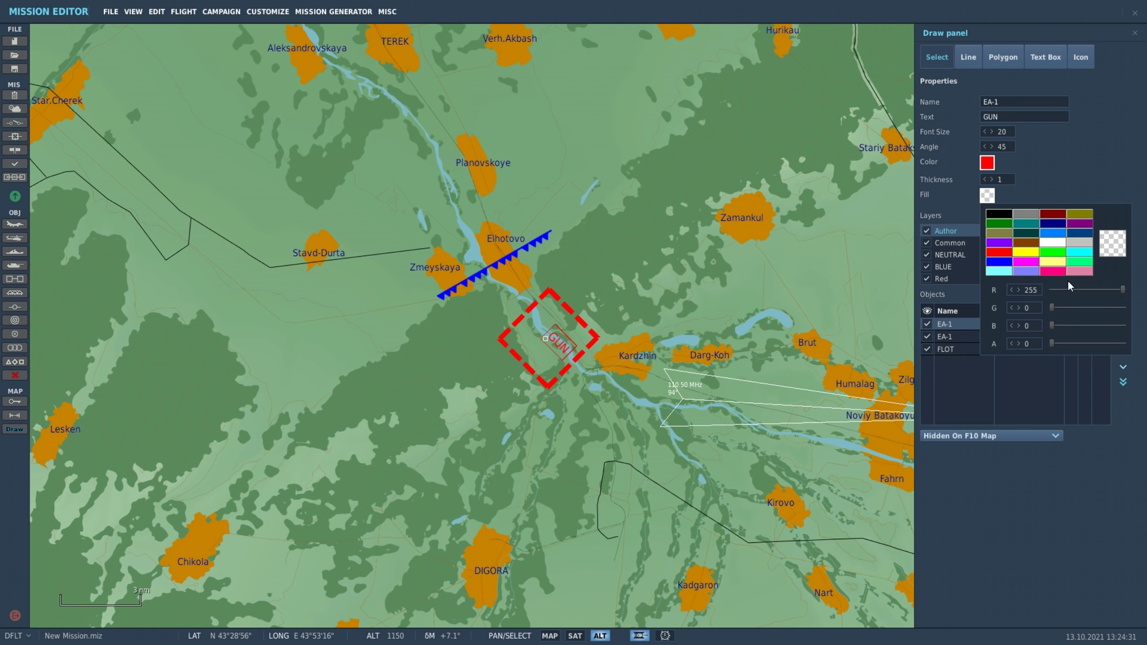
click(1070, 148)
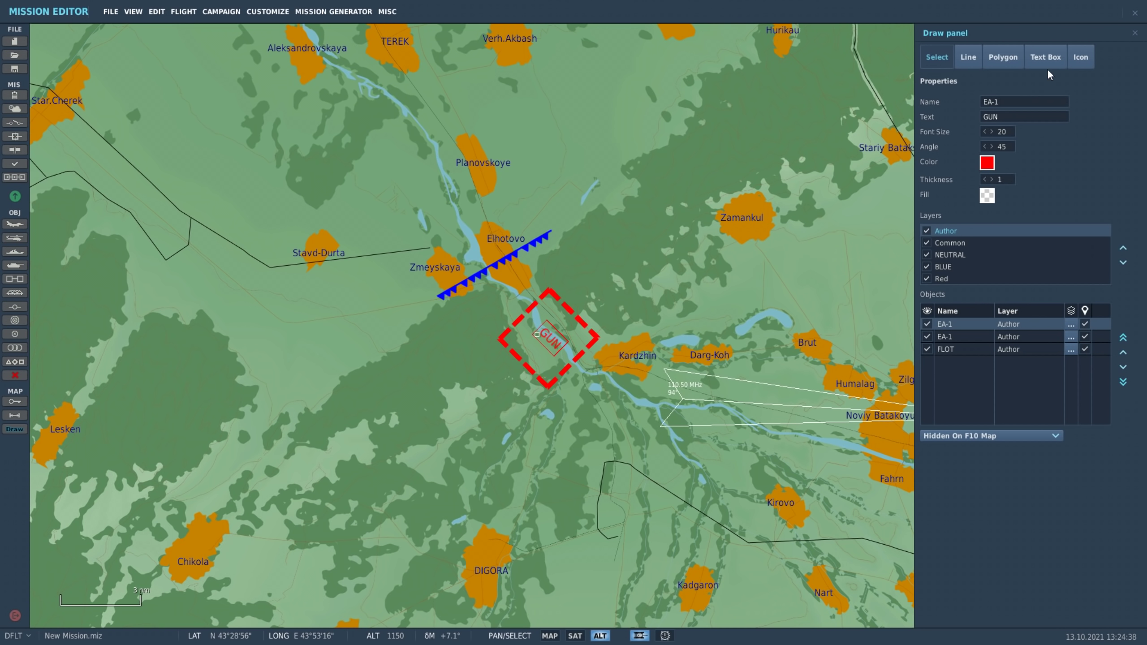
click(1040, 56)
Place an icon named TANK just north of the FLOT line.
click(1082, 57)
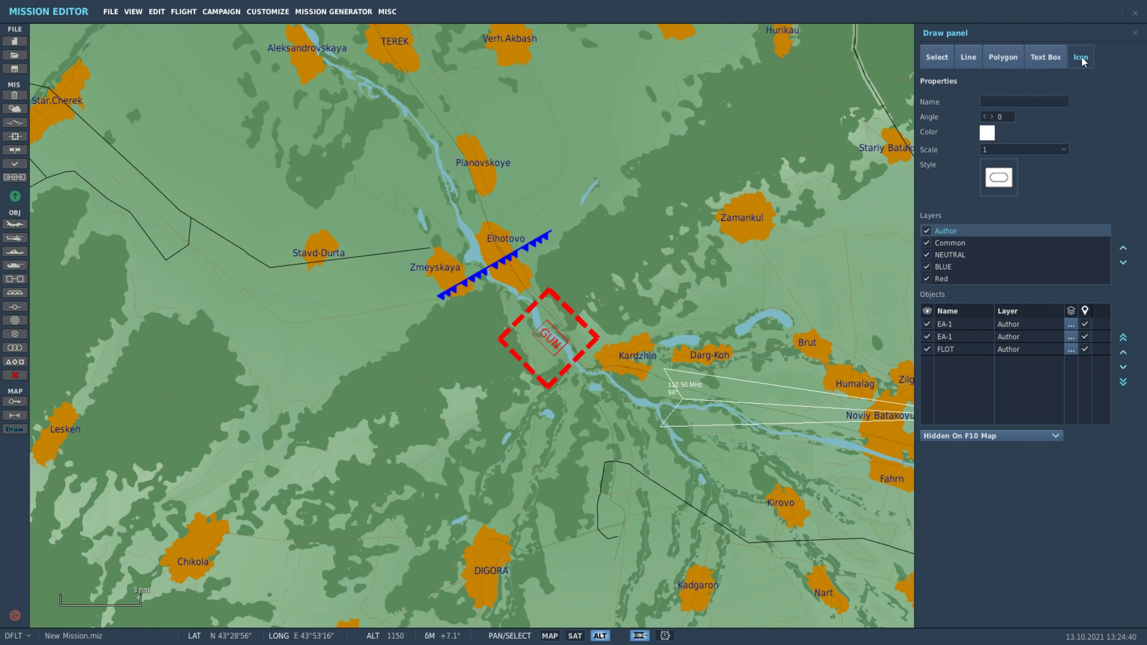
click(477, 224)
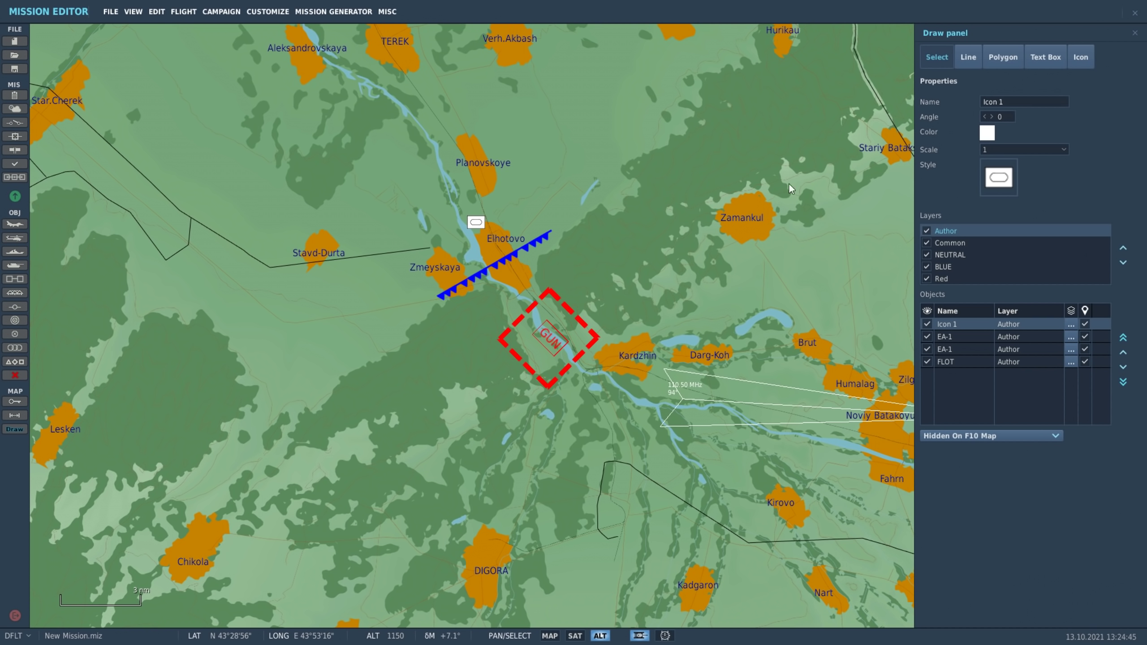
text(TANK)
Make the TANK icon blue at scale 2.
click(987, 133)
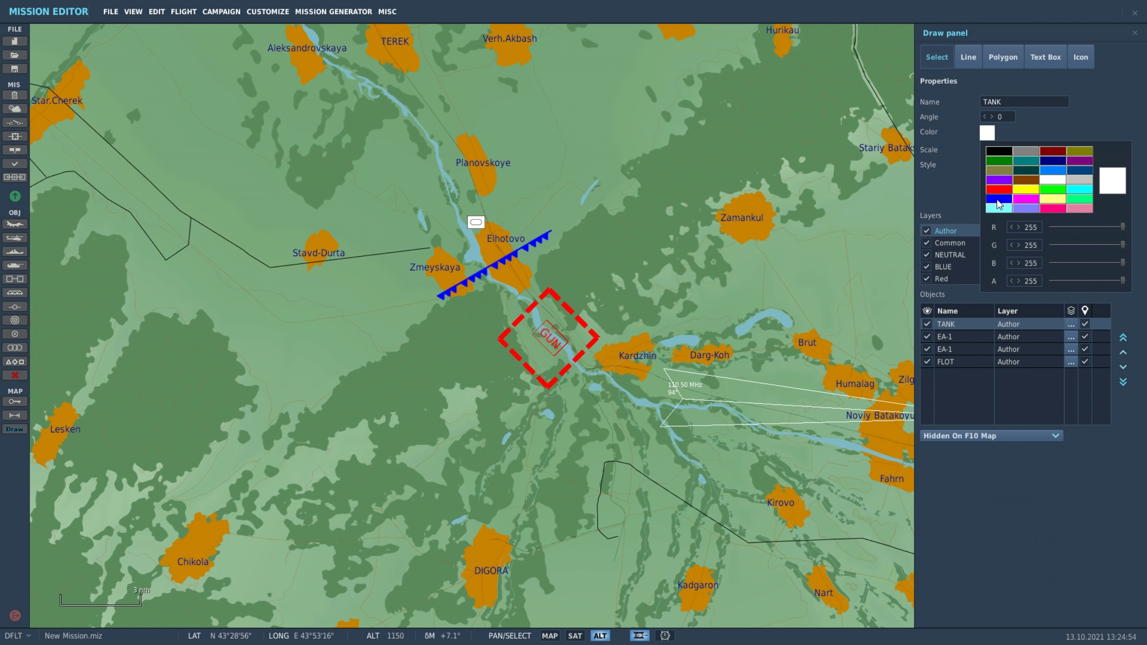
click(998, 201)
click(1073, 123)
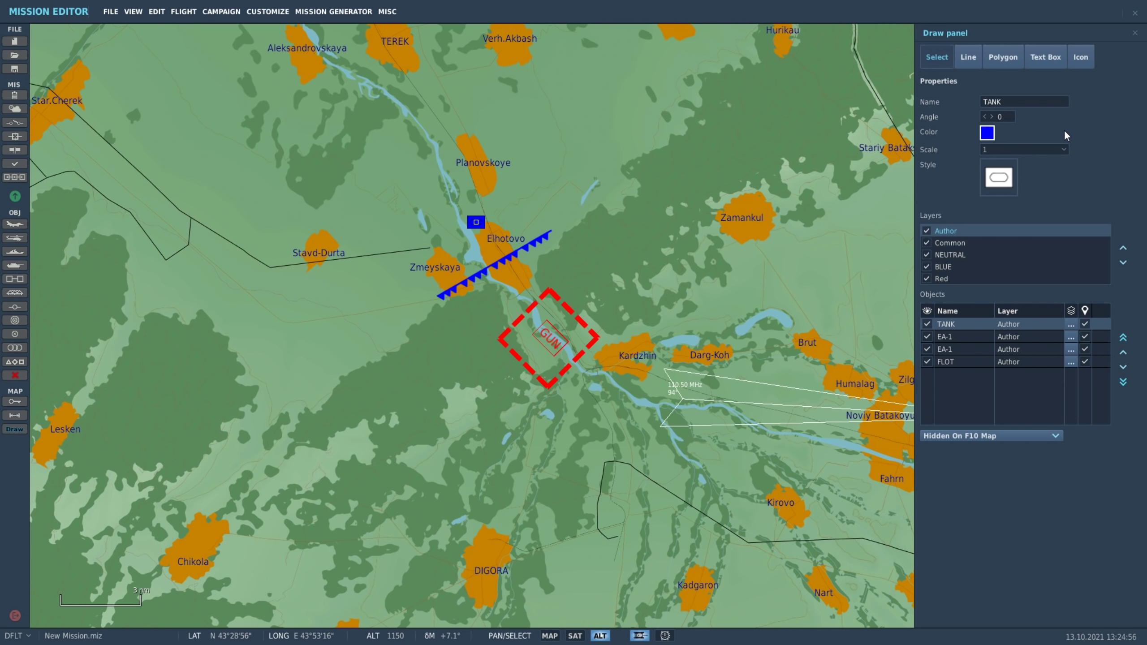
click(1064, 150)
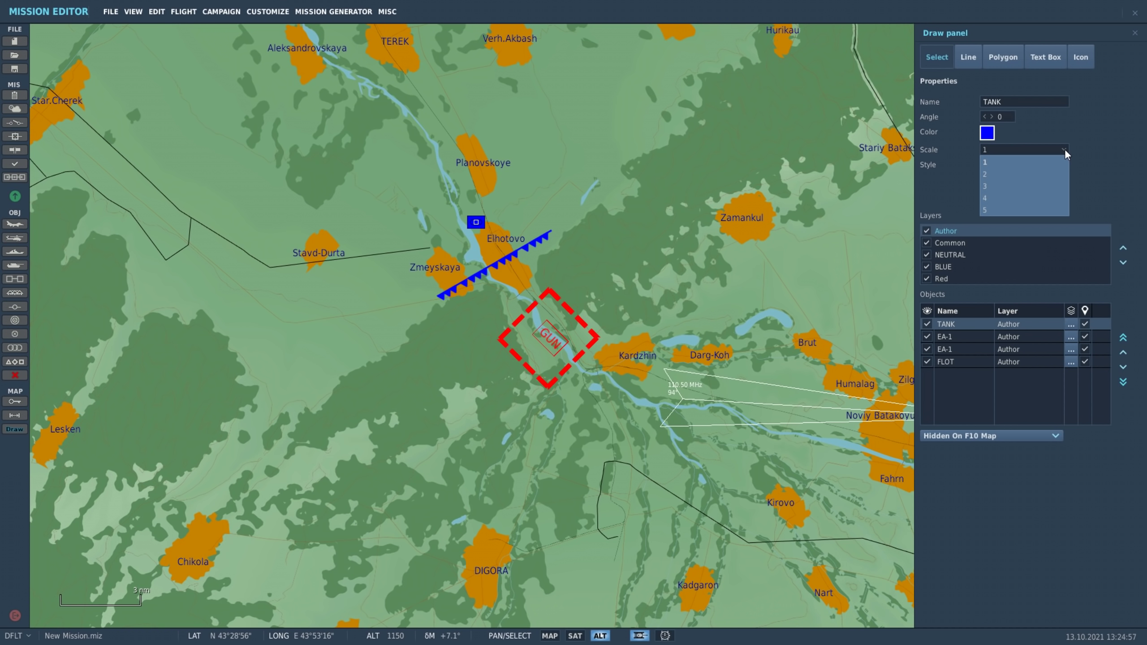
click(997, 182)
click(1032, 148)
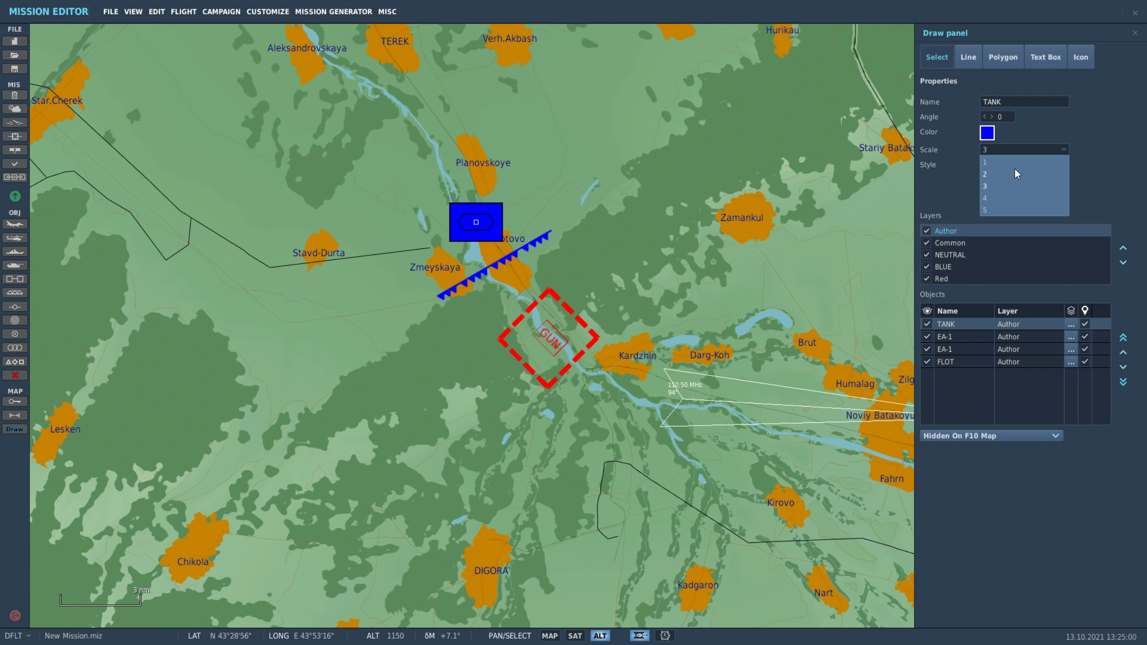
click(1015, 173)
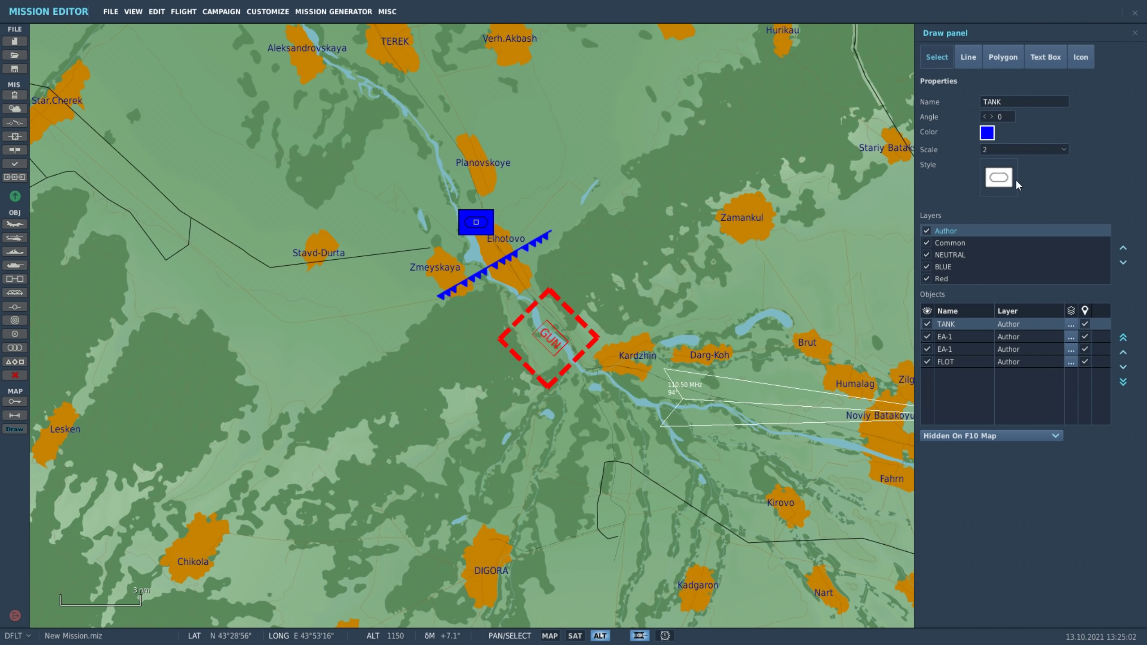
click(999, 177)
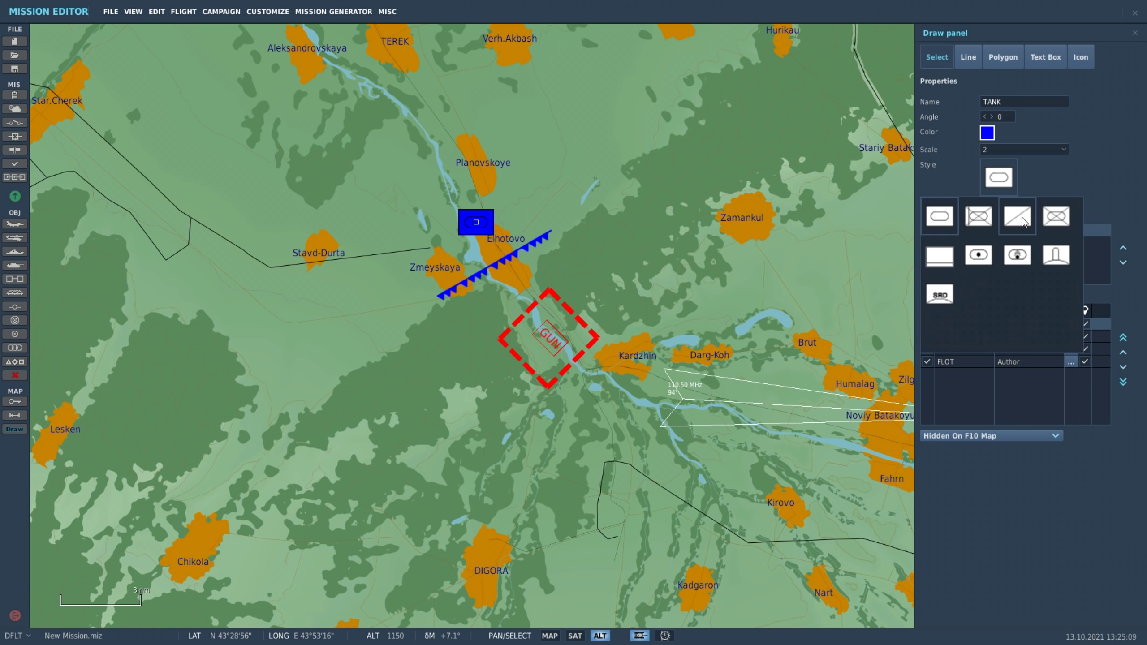
Move TANK three places down the Objects list so it sits below FLOT.
click(1097, 172)
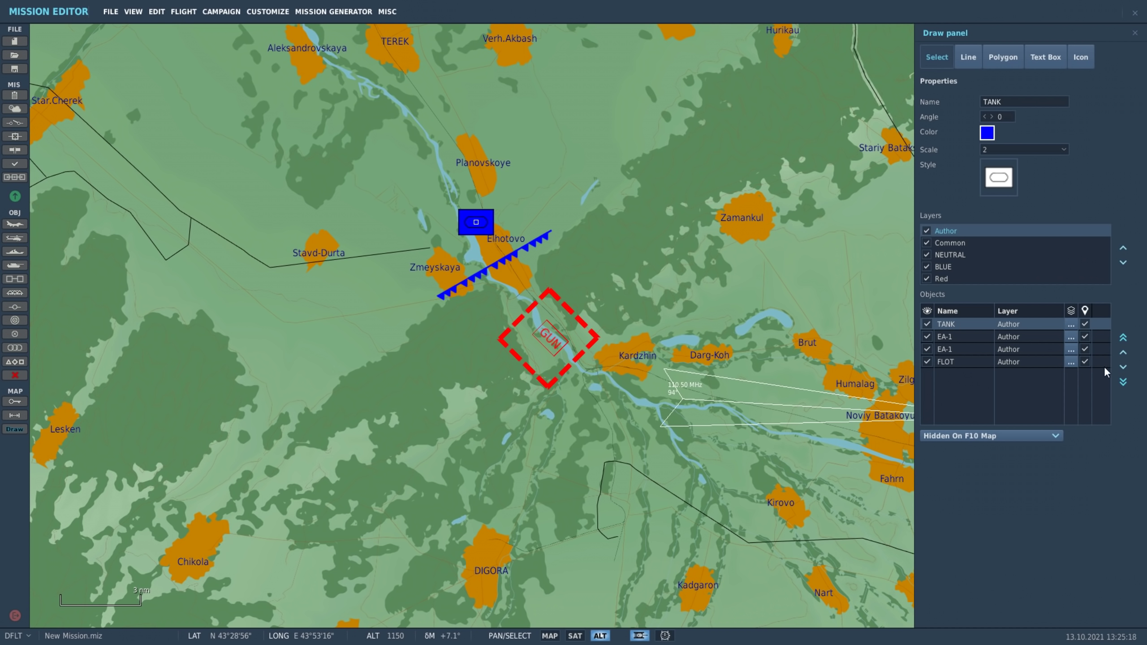
click(1123, 367)
click(1123, 367)
click(1124, 367)
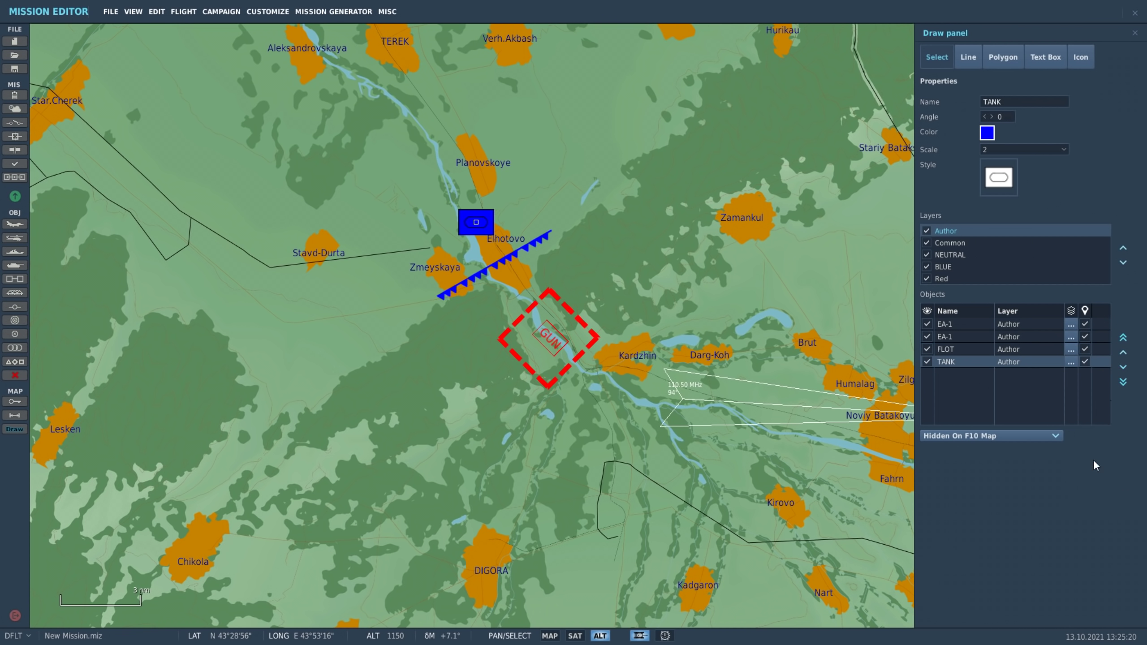